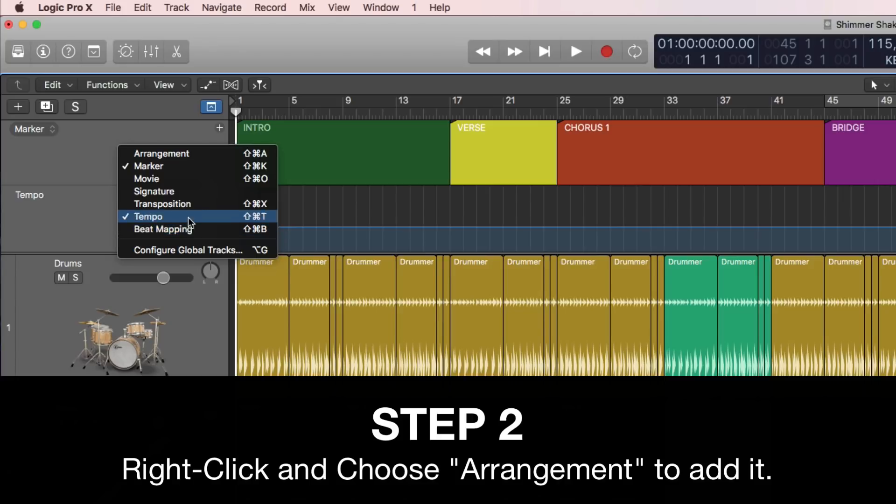
Step: Show the Arrangement global track above the Marker track and select all markers in the Marker track
{"action": "left_click", "coordinate": [165, 155]}
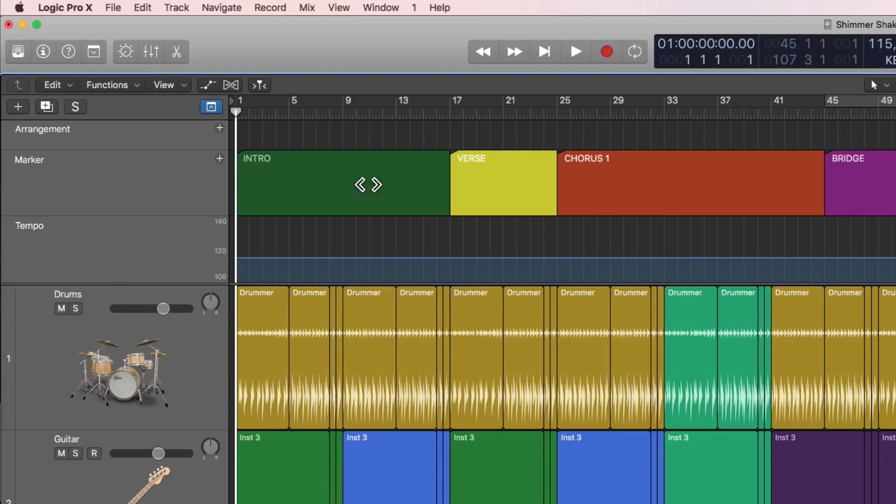
{"action": "left_click", "coordinate": [140, 174]}
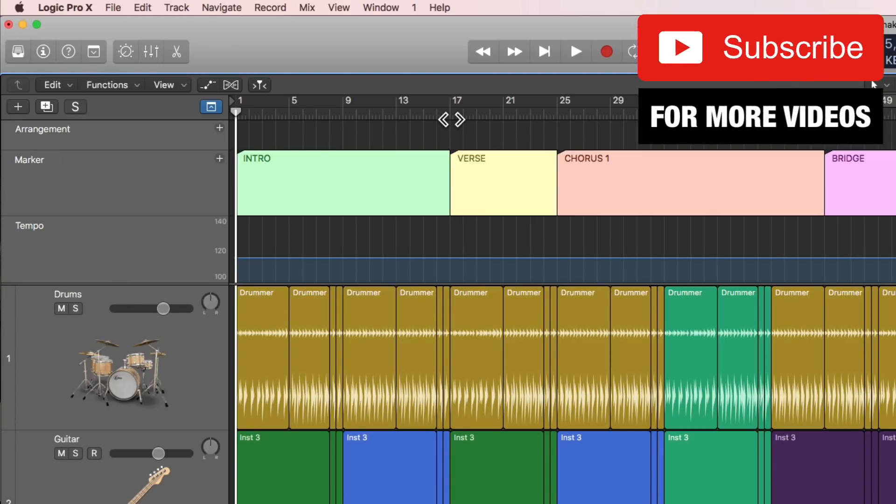
Step: Move the playhead through the timeline and return it to the start of bar 1
{"action": "left_click", "coordinate": [445, 121]}
{"action": "left_click_drag", "start_coordinate": [446, 123], "coordinate": [458, 126]}
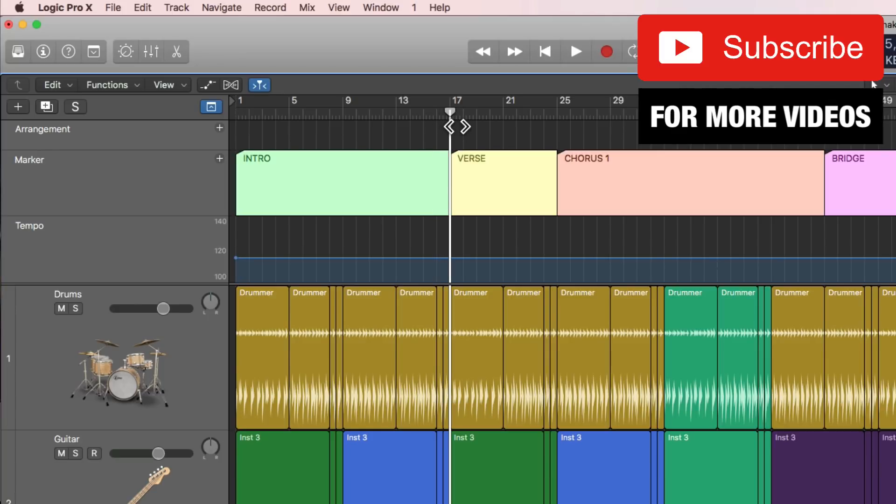
{"action": "key", "text": "alt+period"}
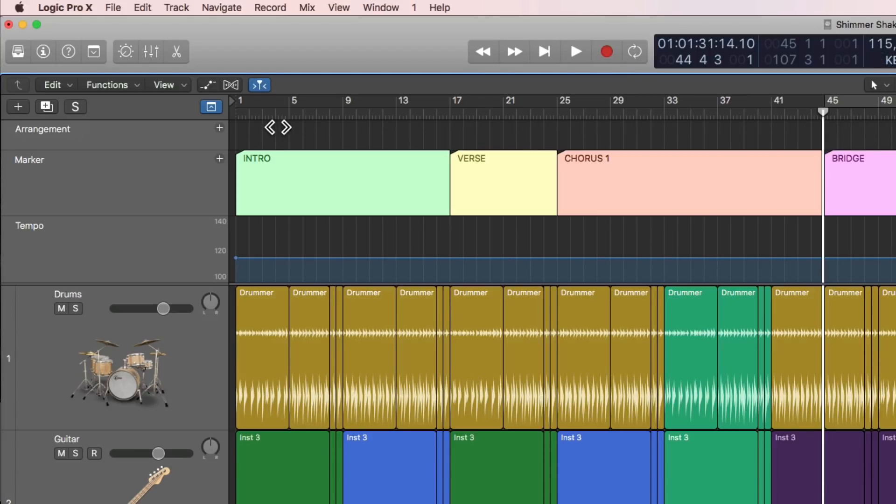
{"action": "left_click_drag", "start_coordinate": [271, 122], "coordinate": [238, 121]}
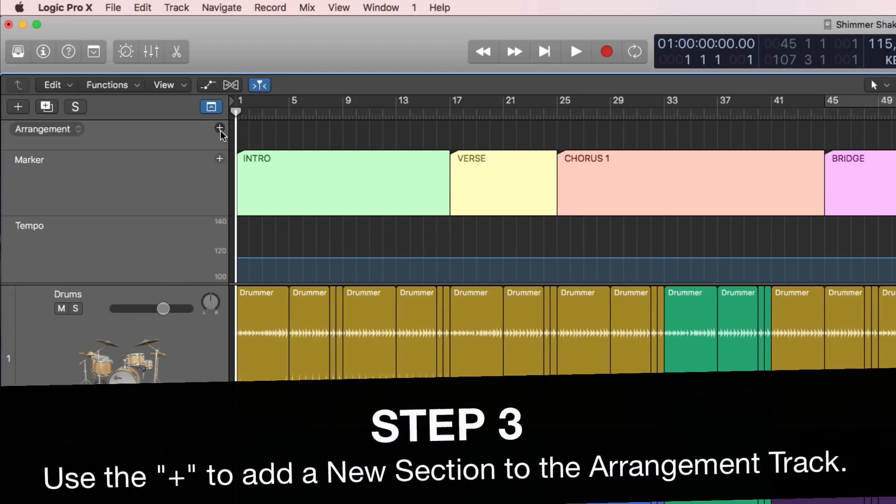
Step: Add an Intro section to the Arrangement track and extend its end to bar 17
{"action": "left_click", "coordinate": [220, 129]}
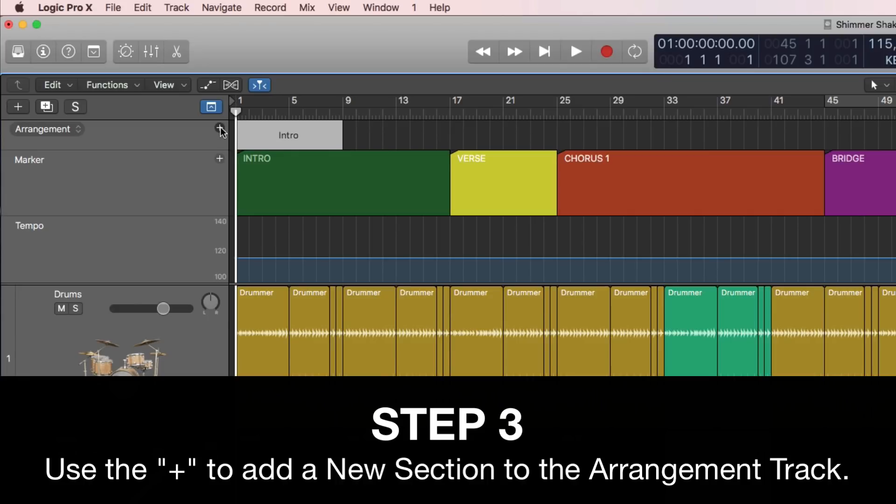
{"action": "left_click", "coordinate": [294, 136]}
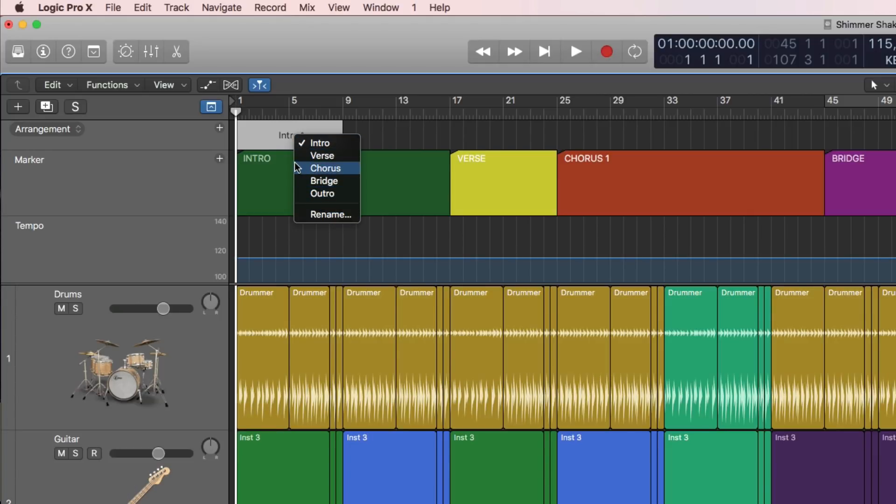
{"action": "left_click", "coordinate": [270, 137]}
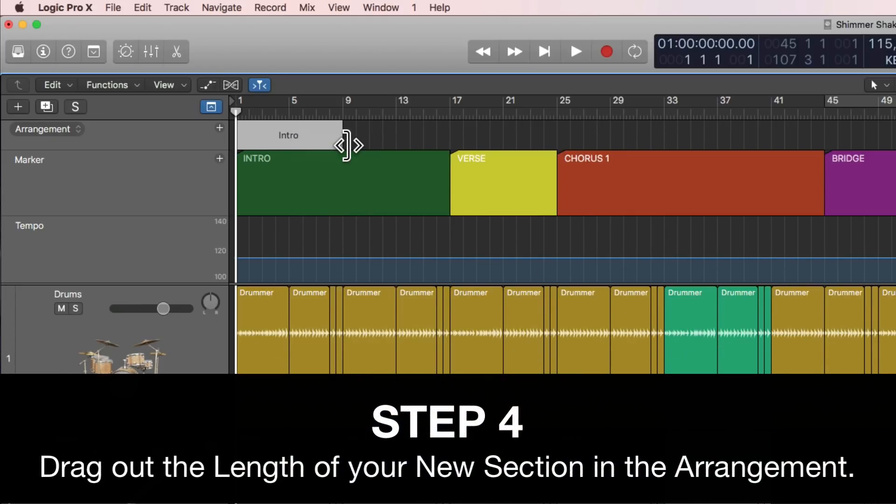
{"action": "left_click_drag", "start_coordinate": [346, 146], "coordinate": [455, 152]}
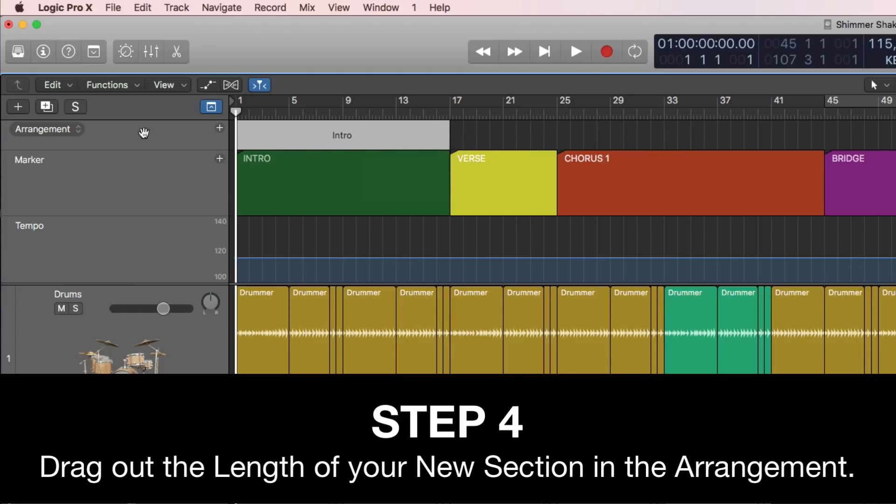
Step: Add a Verse section directly after the Intro and extend its end to bar 33
{"action": "left_click", "coordinate": [220, 129]}
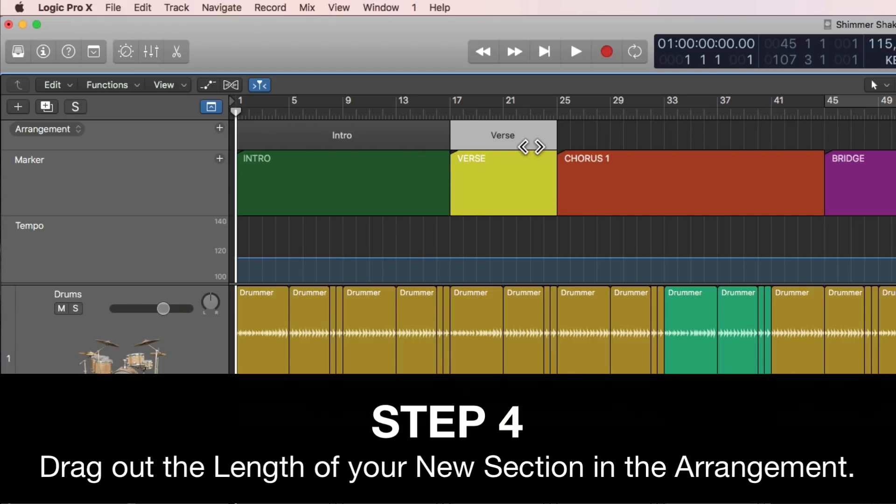
{"action": "left_click", "coordinate": [518, 137]}
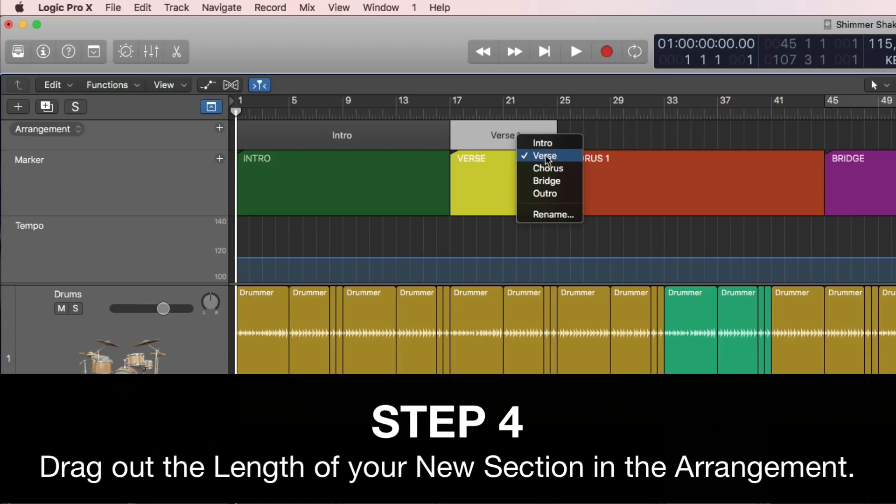
{"action": "left_click", "coordinate": [491, 136]}
{"action": "left_click_drag", "start_coordinate": [562, 146], "coordinate": [663, 146]}
Step: Add a section after the Verse, rename it "Pre- Chorus" and extend its end to bar 45
{"action": "left_click", "coordinate": [219, 128]}
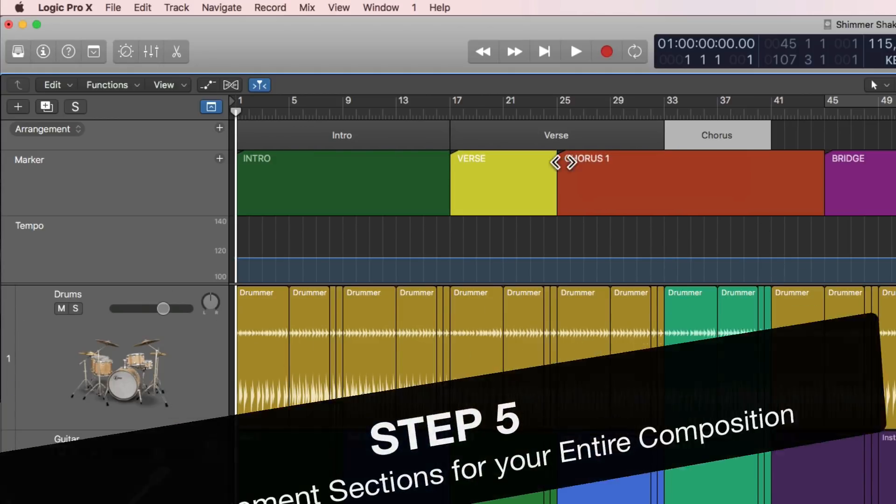
{"action": "left_click", "coordinate": [725, 136]}
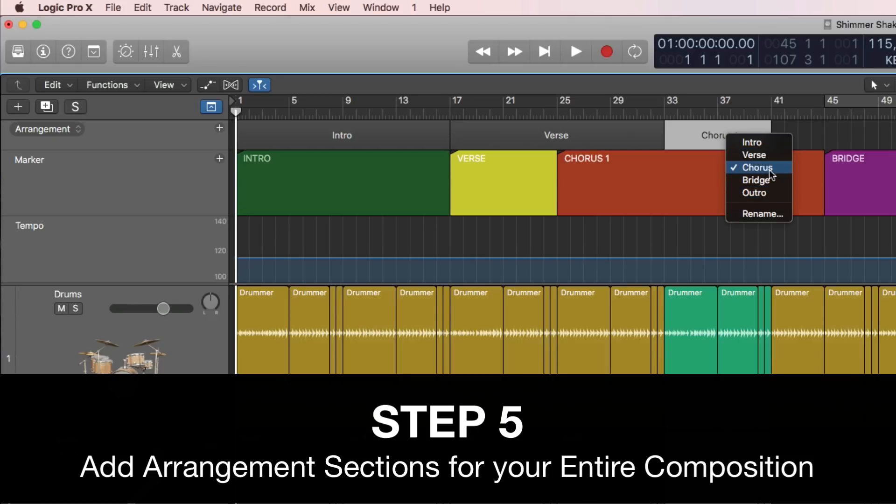
{"action": "left_click", "coordinate": [769, 214]}
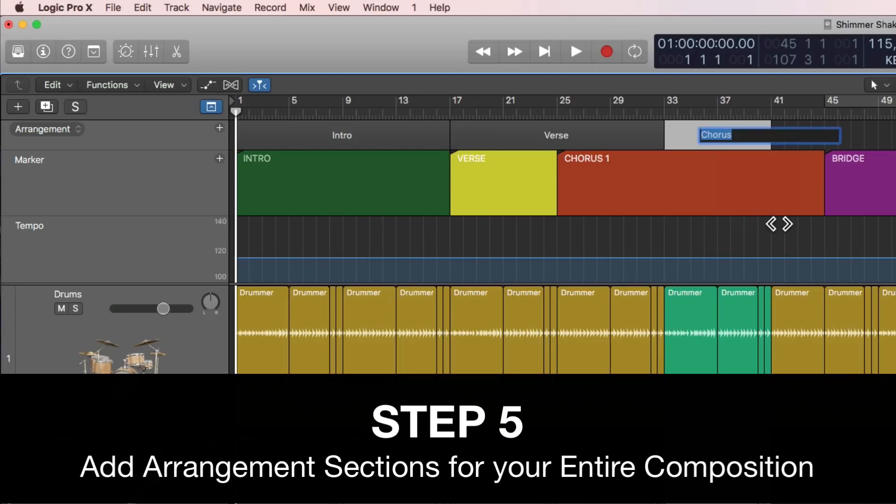
{"action": "type", "text": "Pre"}
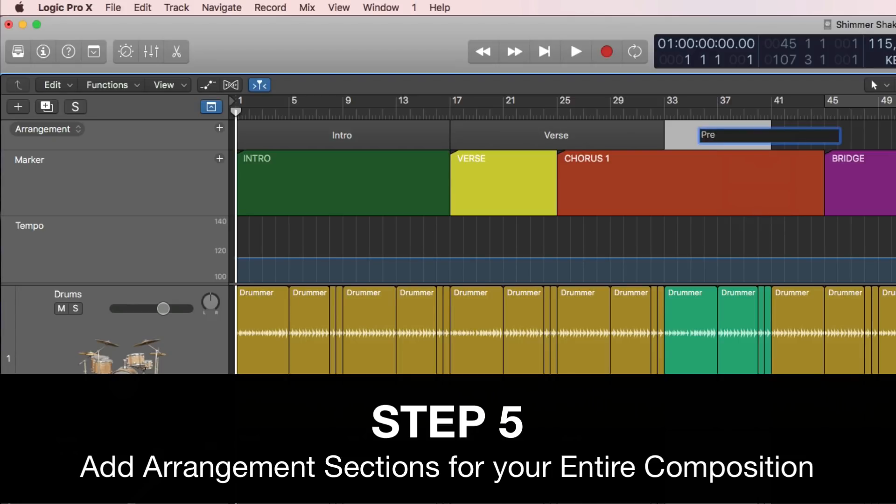
{"action": "type", "text": "- Chorus"}
{"action": "key", "text": "Return"}
{"action": "left_click_drag", "start_coordinate": [775, 142], "coordinate": [834, 152]}
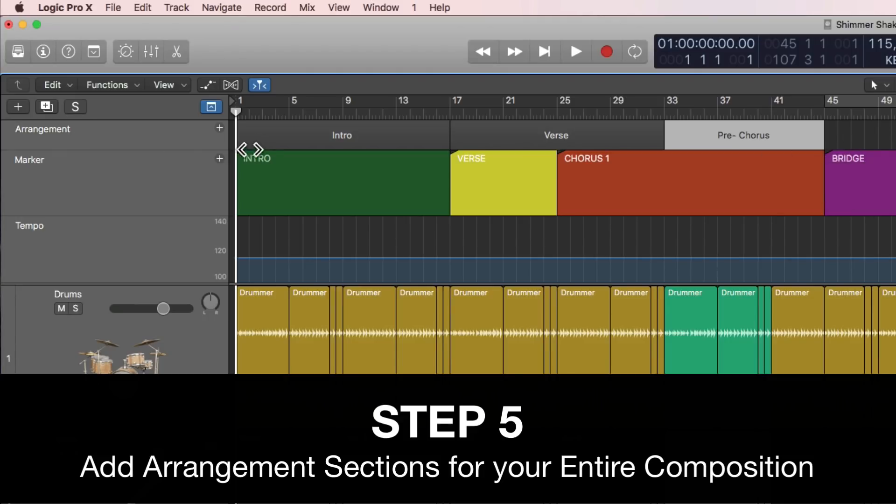
Step: Add a section at bar 45, set its type to Chorus and extend its end to bar 73
{"action": "left_click", "coordinate": [219, 128]}
{"action": "left_click", "coordinate": [875, 135]}
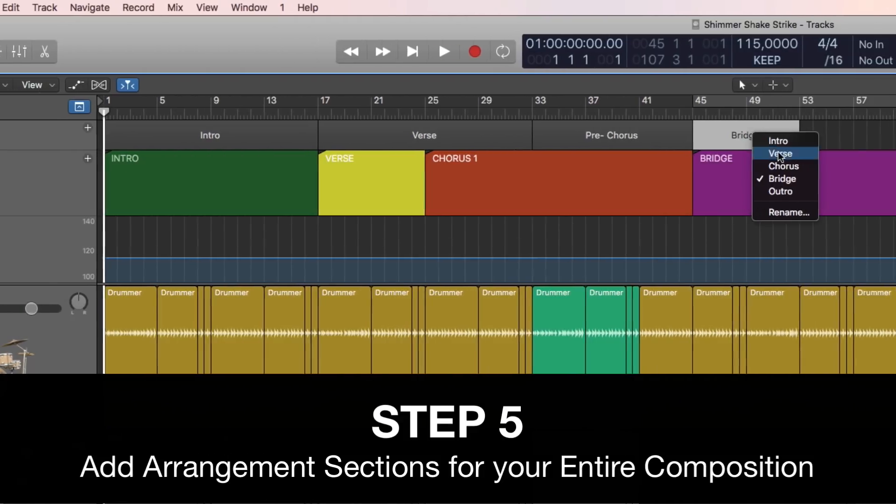
{"action": "left_click", "coordinate": [784, 166]}
{"action": "left_click_drag", "start_coordinate": [567, 152], "coordinate": [836, 161]}
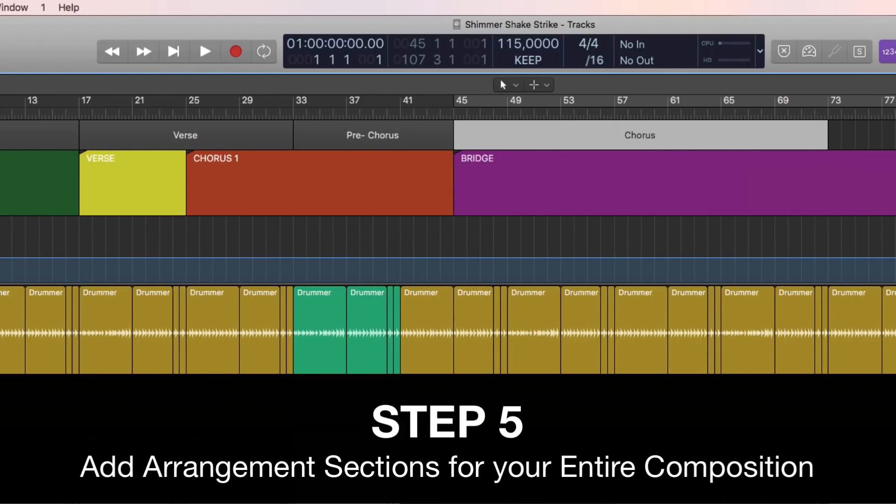
Step: Add a new arrangement section directly after the Chorus, starting at bar 73
{"action": "left_click", "coordinate": [1, 134]}
{"action": "left_click", "coordinate": [888, 135]}
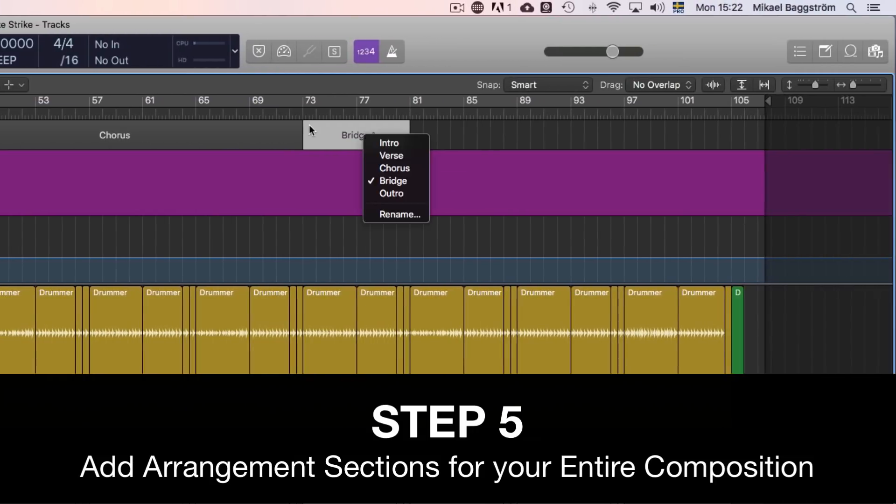
{"action": "left_click", "coordinate": [310, 127]}
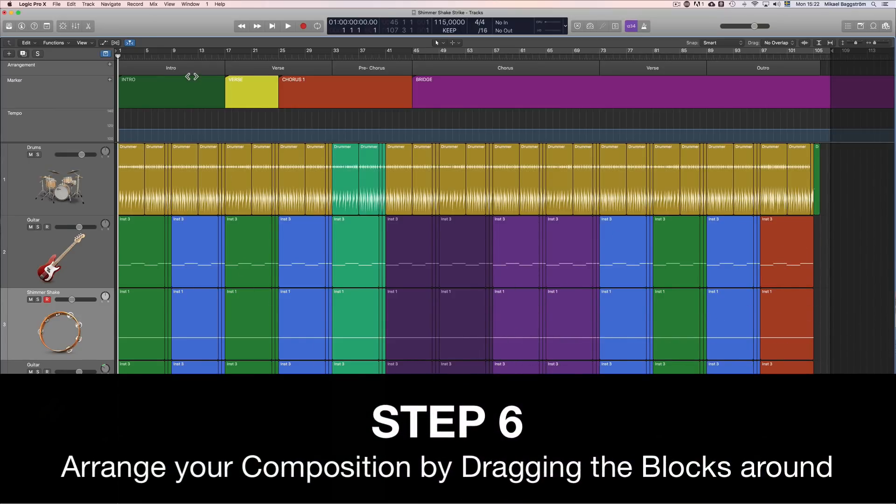
Step: Select the arrangement sections from Intro to Outro one after another to review the composition's structure
{"action": "left_click", "coordinate": [190, 72]}
{"action": "left_click", "coordinate": [268, 74]}
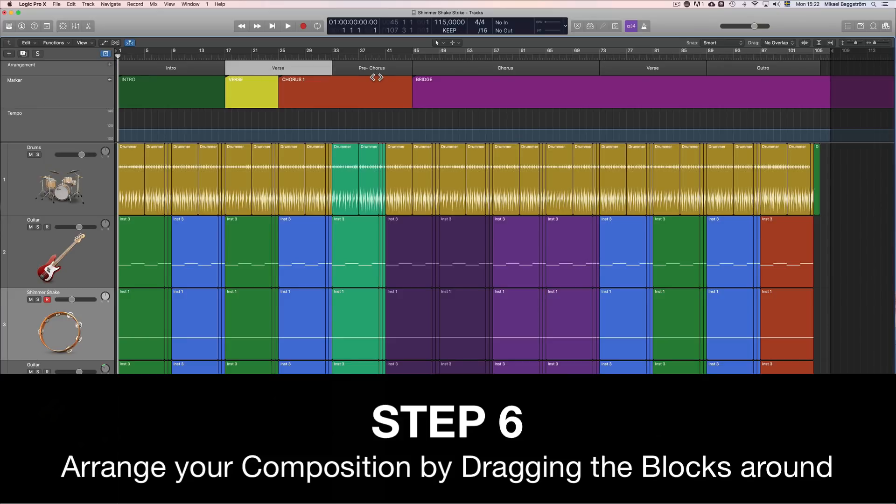
{"action": "left_click", "coordinate": [480, 74]}
{"action": "left_click", "coordinate": [635, 72]}
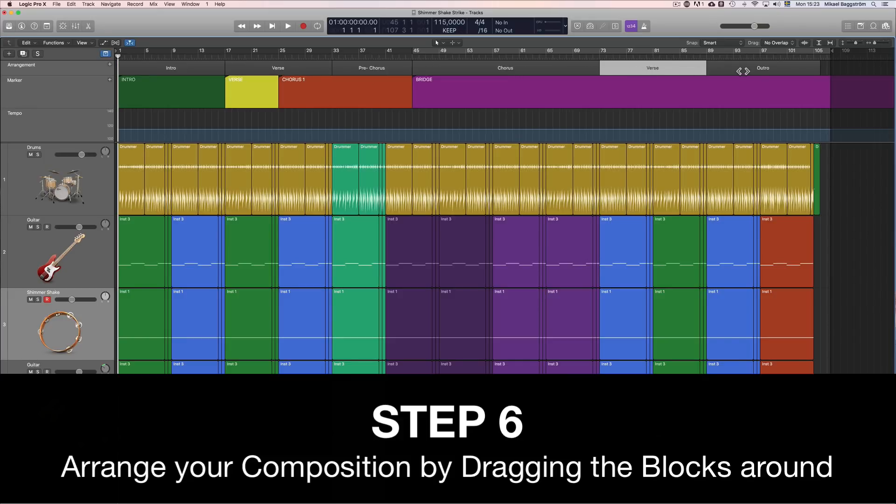
{"action": "left_click", "coordinate": [743, 71]}
{"action": "left_click", "coordinate": [195, 74]}
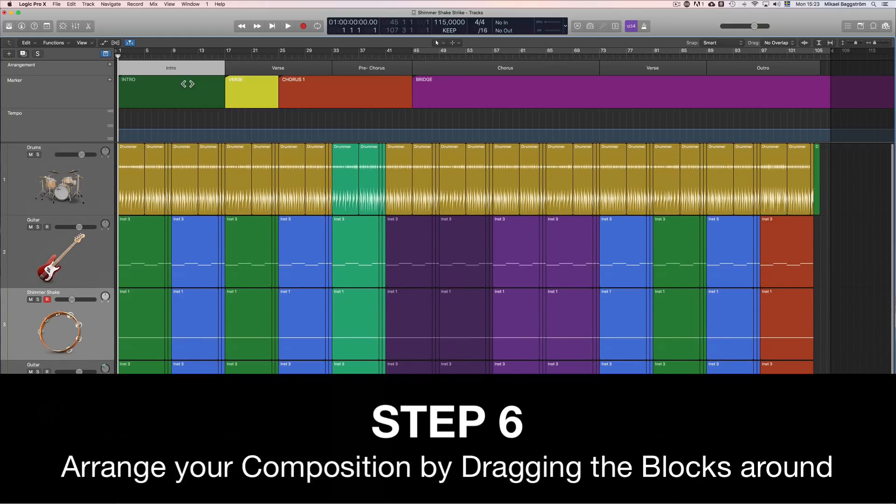
{"action": "left_click", "coordinate": [259, 70]}
{"action": "left_click", "coordinate": [367, 70]}
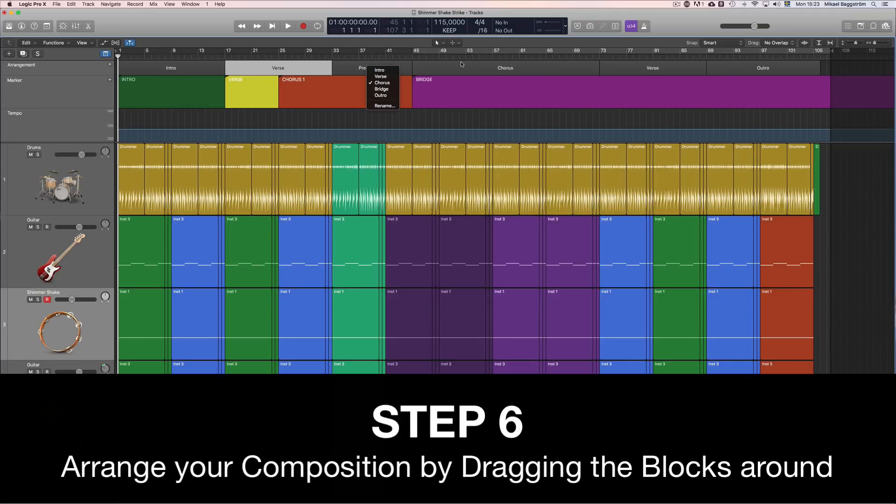
{"action": "left_click", "coordinate": [463, 67]}
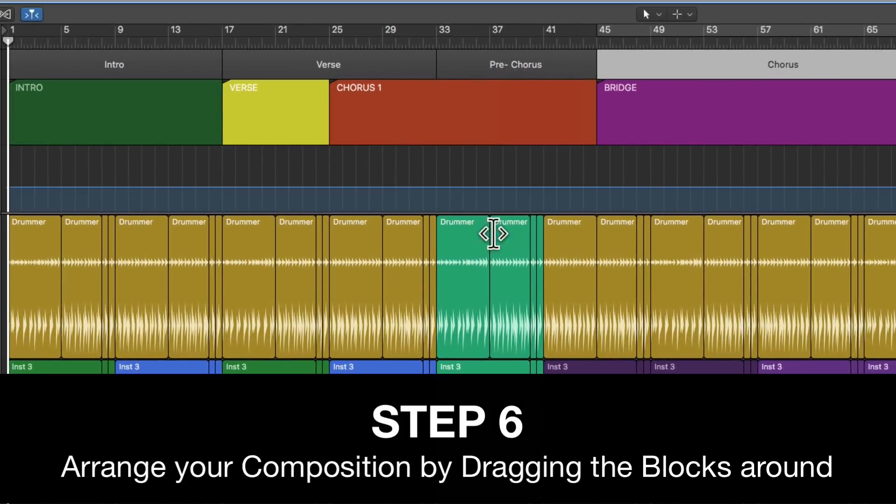
{"action": "left_click", "coordinate": [775, 196]}
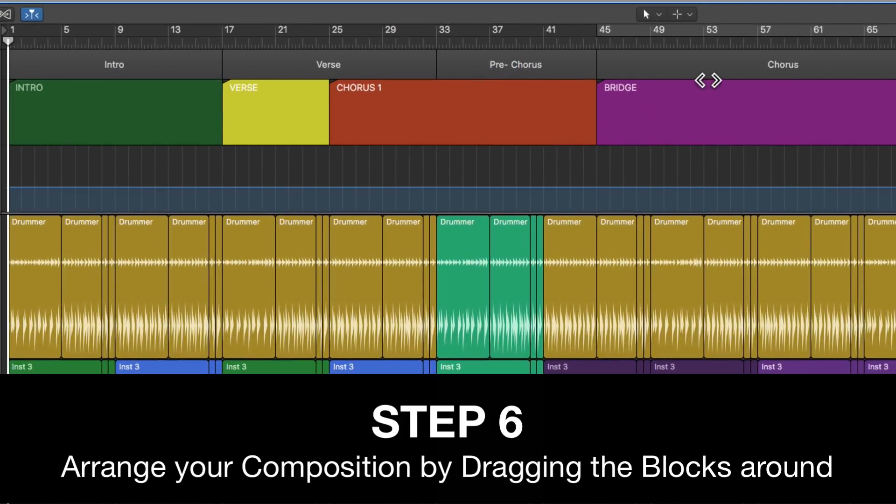
Step: Move the Chorus section with its content to directly after the Intro, at bar 17
{"action": "left_click", "coordinate": [674, 77]}
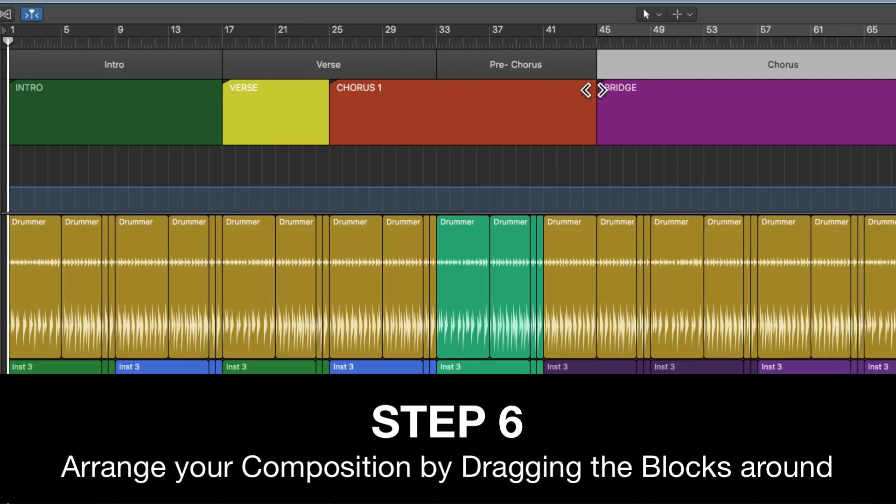
{"action": "left_click_drag", "start_coordinate": [670, 70], "coordinate": [632, 70]}
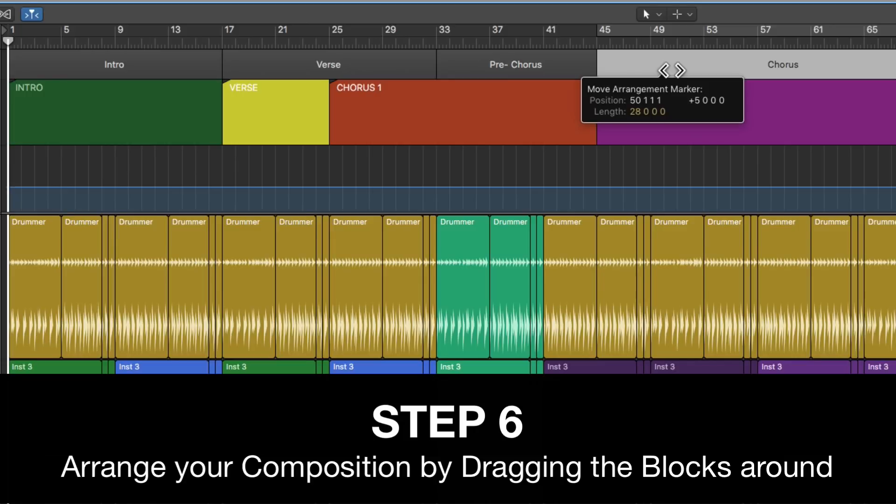
{"action": "mouse_move", "coordinate": [578, 71]}
{"action": "left_mouse_down"}
{"action": "mouse_move", "coordinate": [328, 71]}
{"action": "mouse_move", "coordinate": [224, 87]}
{"action": "left_mouse_up"}
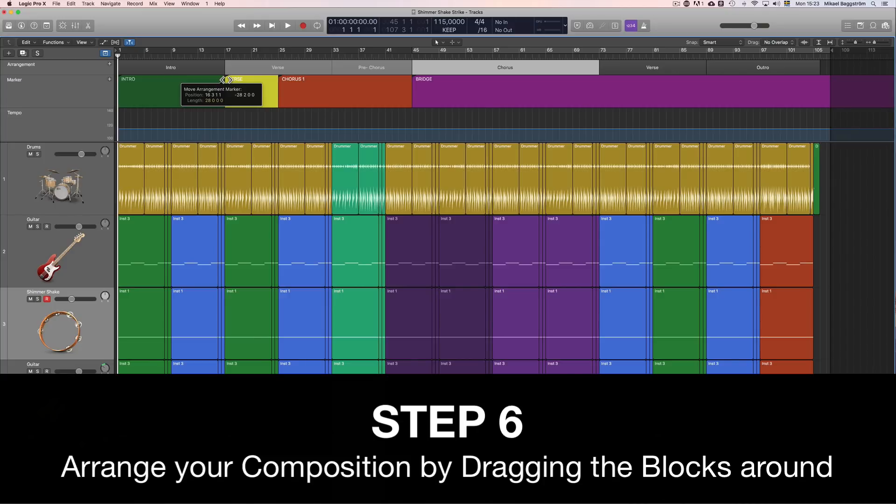
{"action": "left_click_drag", "start_coordinate": [227, 80], "coordinate": [226, 80]}
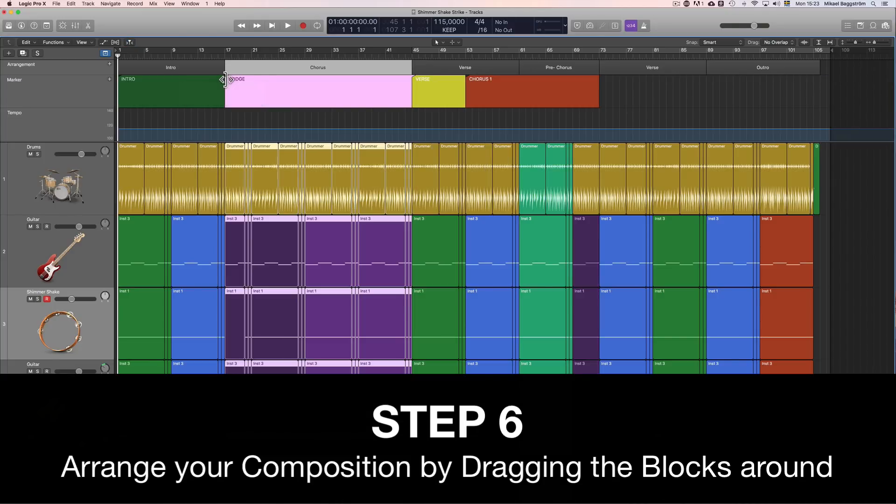
Step: Move the Verse section following the Chorus back to bar 17, between the Intro and the Chorus
{"action": "left_click", "coordinate": [270, 125]}
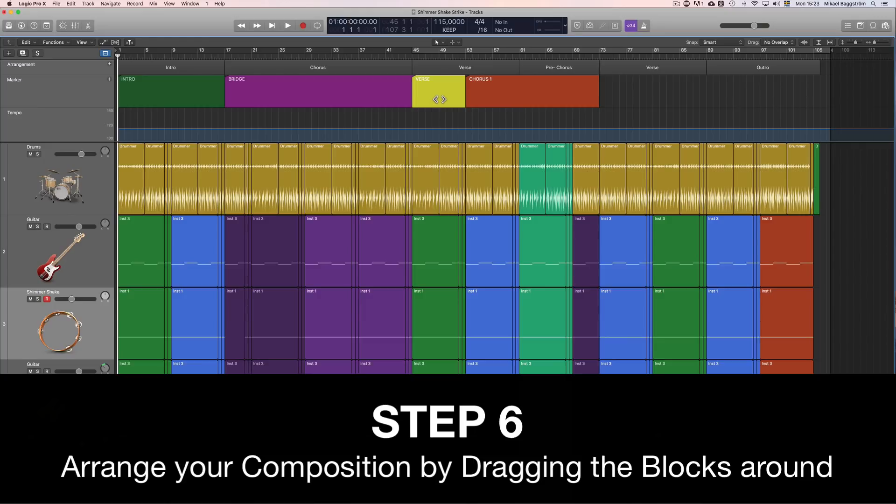
{"action": "mouse_move", "coordinate": [439, 70]}
{"action": "left_mouse_down"}
{"action": "mouse_move", "coordinate": [453, 71]}
{"action": "mouse_move", "coordinate": [239, 70]}
{"action": "left_mouse_up"}
Step: Select the Pre-Chorus, Intro, Verse and Chorus sections in turn to look over the rearranged order
{"action": "left_click", "coordinate": [546, 67]}
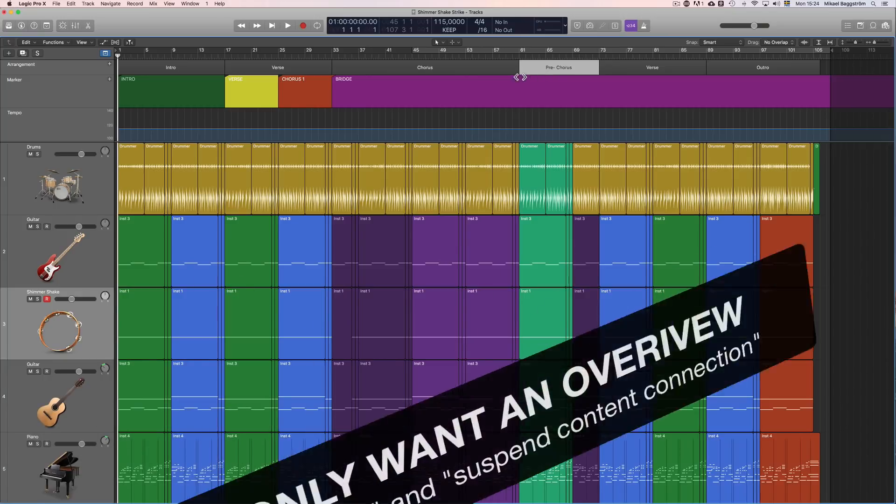
{"action": "left_click", "coordinate": [185, 71]}
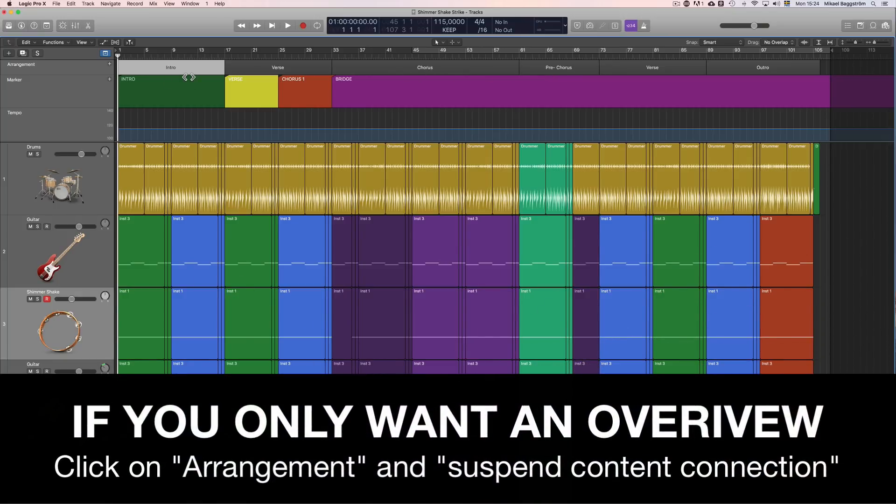
{"action": "left_click", "coordinate": [287, 71]}
{"action": "left_click", "coordinate": [385, 71]}
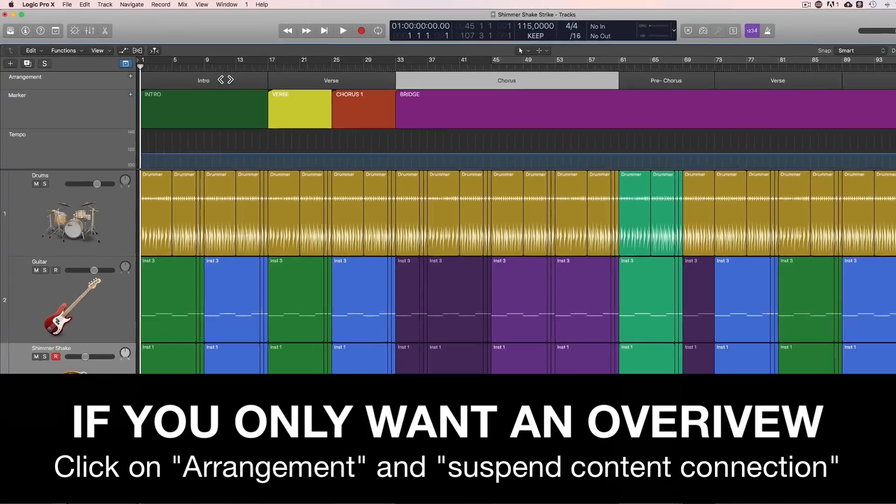
{"action": "left_click", "coordinate": [186, 70]}
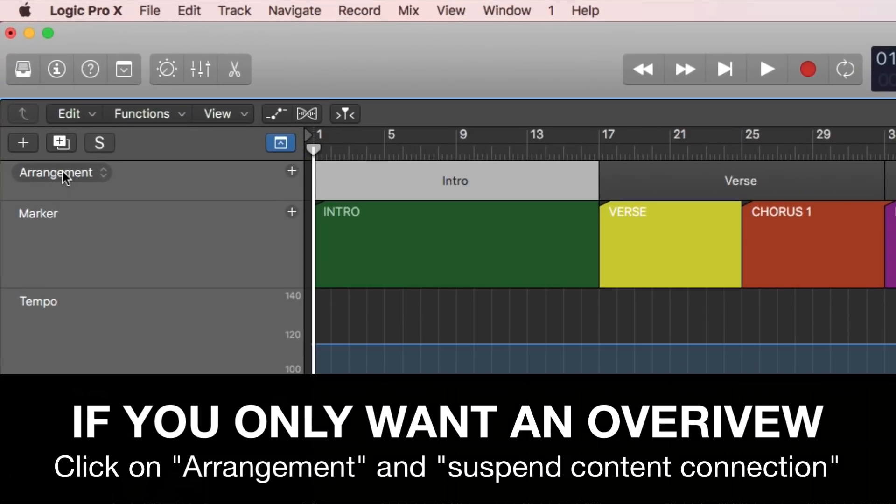
Step: Suspend the Arrangement track's content connection and move the Verse section after the Pre-Chorus to bar 33, without its content
{"action": "left_click", "coordinate": [62, 170]}
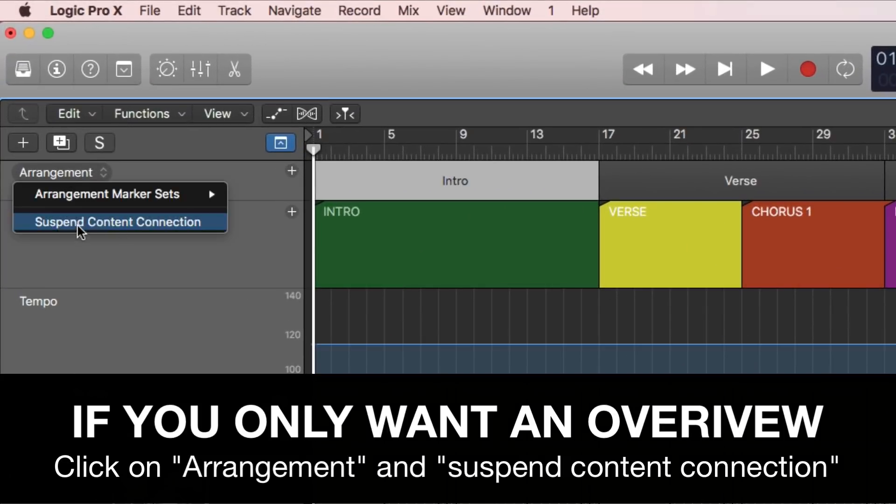
{"action": "left_click", "coordinate": [150, 225]}
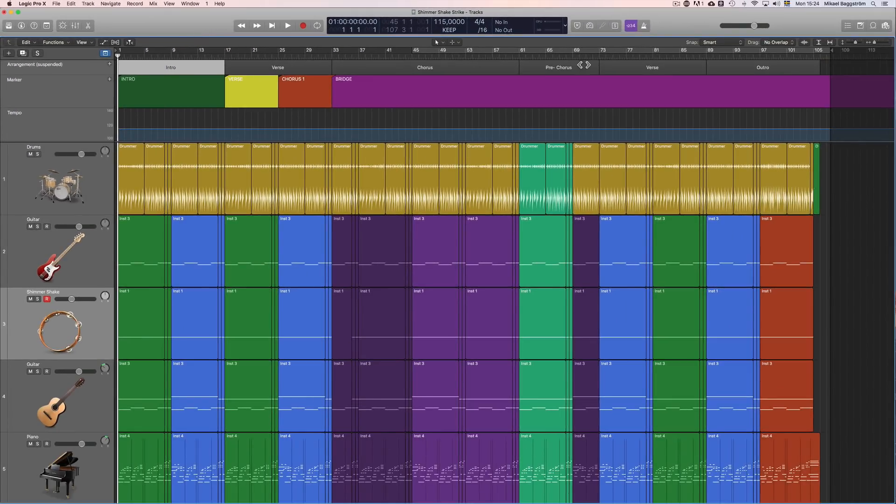
{"action": "left_click", "coordinate": [629, 72]}
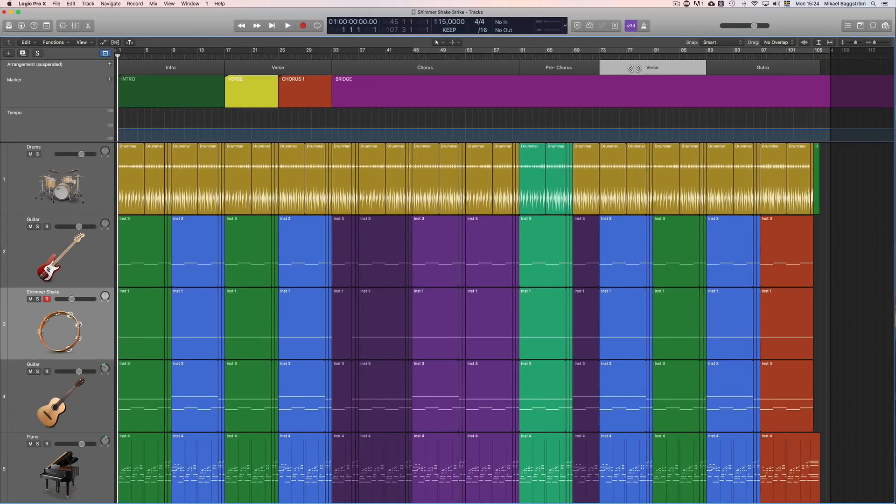
{"action": "mouse_move", "coordinate": [635, 69]}
{"action": "left_mouse_down"}
{"action": "mouse_move", "coordinate": [319, 79]}
{"action": "mouse_move", "coordinate": [345, 89]}
{"action": "mouse_move", "coordinate": [316, 74]}
{"action": "left_mouse_up"}
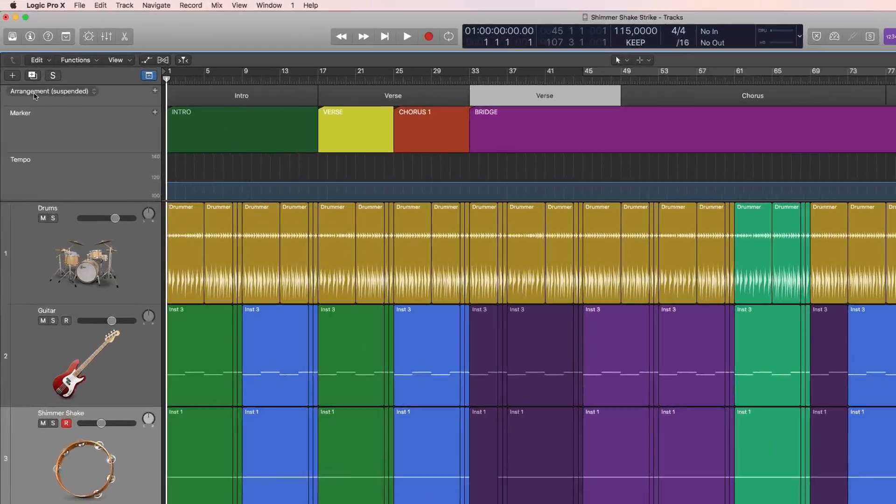
Step: Hide the global tracks and show them again
{"action": "left_click", "coordinate": [10, 65]}
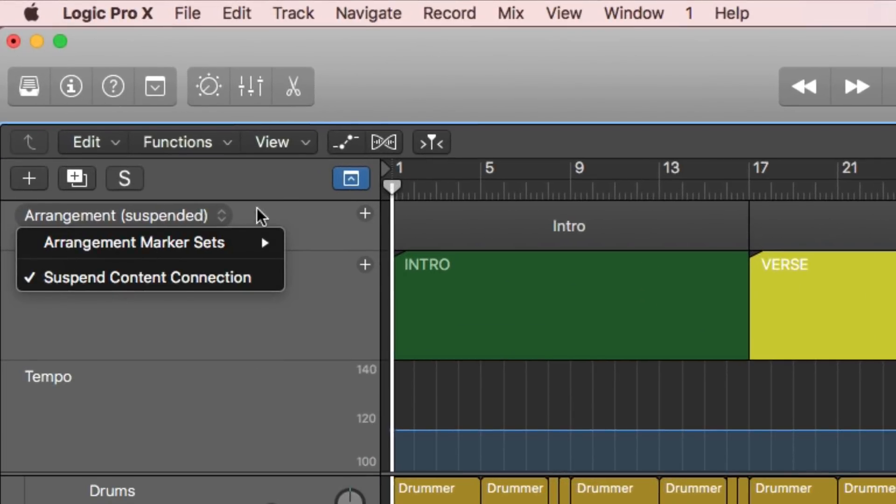
{"action": "left_click", "coordinate": [275, 177]}
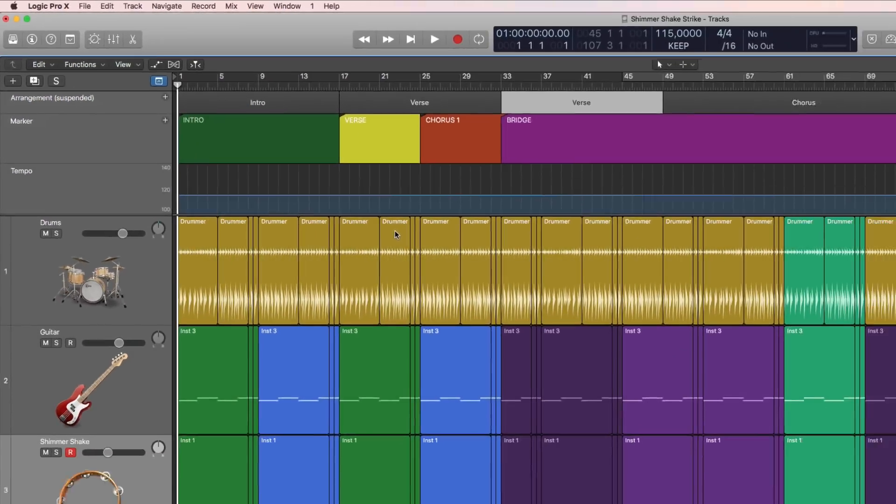
{"action": "key", "text": "g"}
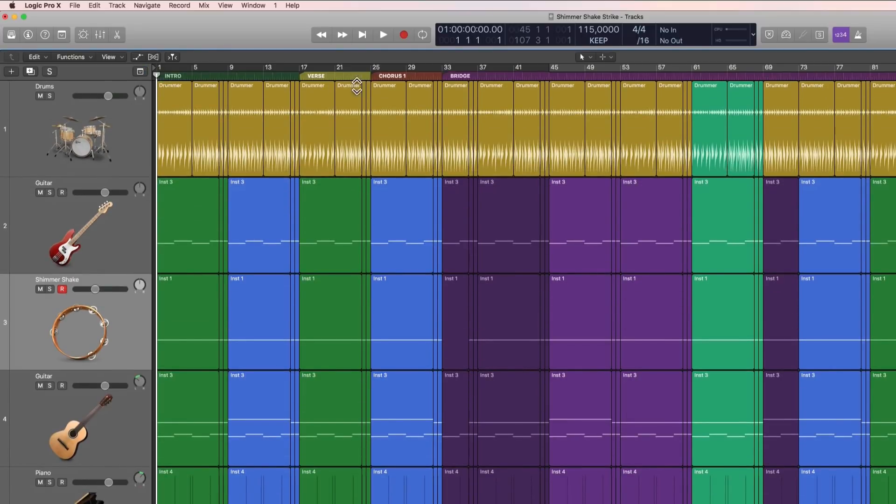
{"action": "left_click_drag", "start_coordinate": [317, 177], "coordinate": [317, 190]}
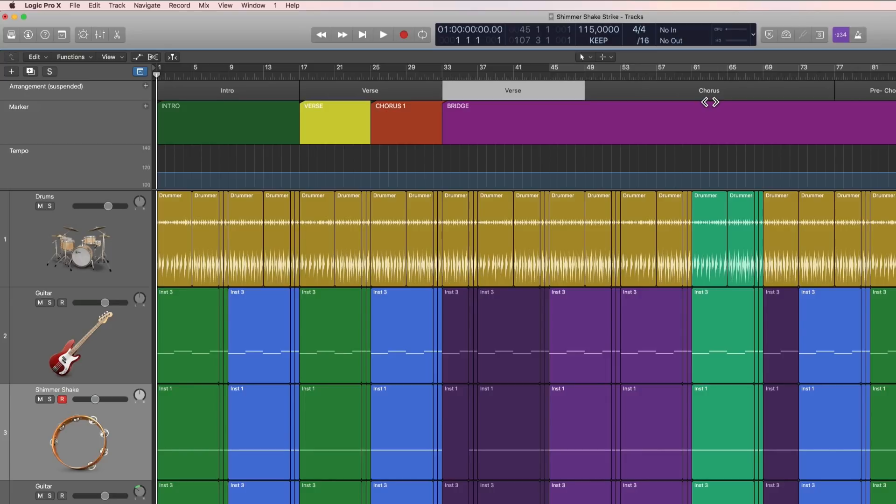
Step: Restore the Arrangement track's content connection and move the Verse section at bar 33 with its content to bar 17
{"action": "left_click", "coordinate": [408, 159]}
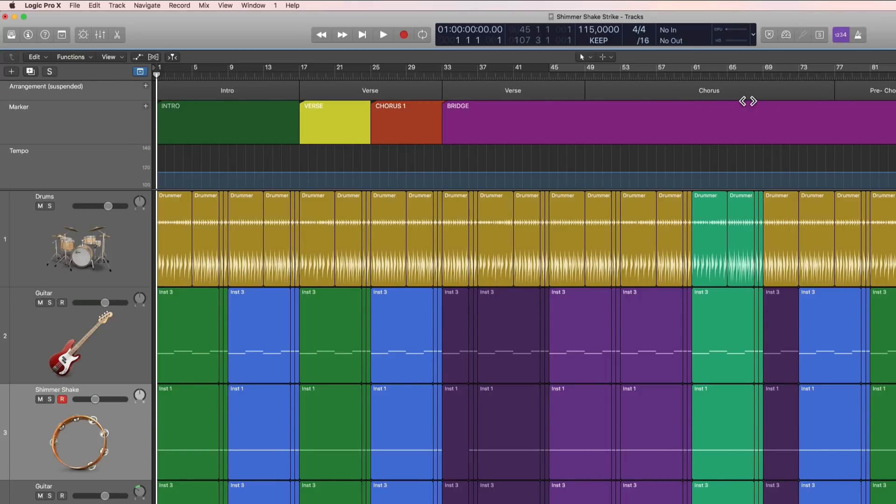
{"action": "left_click", "coordinate": [69, 91]}
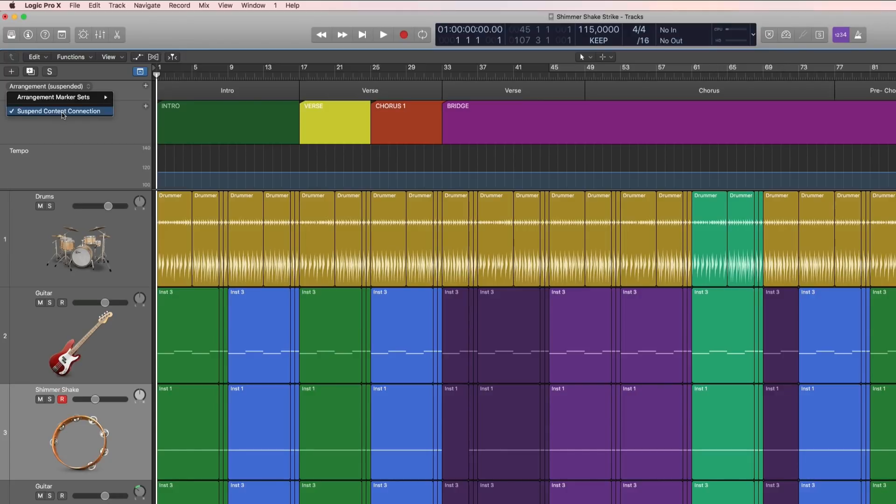
{"action": "left_click", "coordinate": [59, 111]}
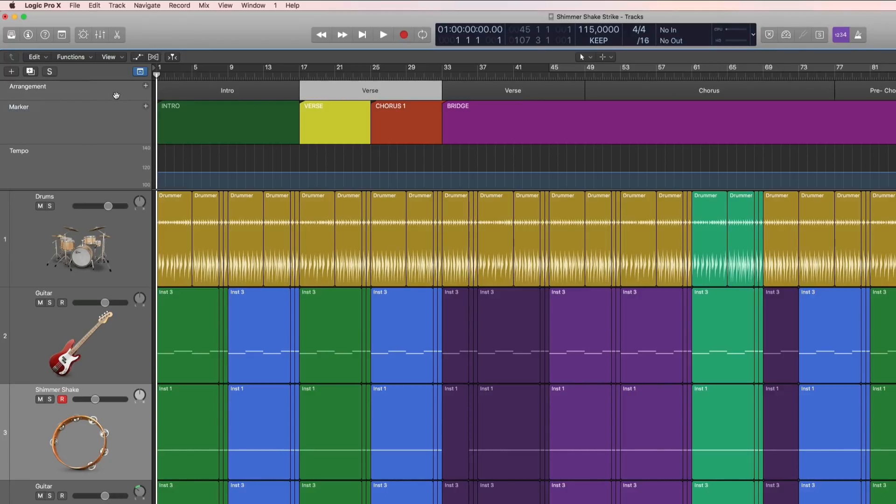
{"action": "left_click", "coordinate": [48, 90]}
{"action": "left_click", "coordinate": [120, 89]}
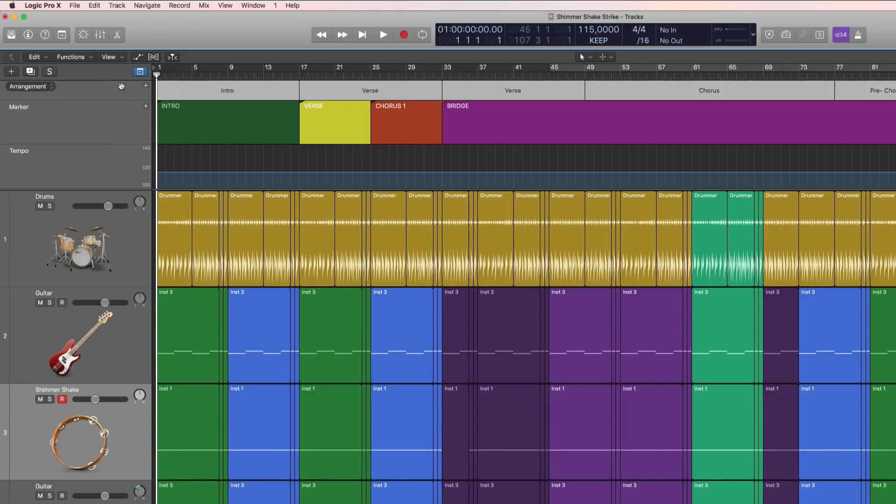
{"action": "mouse_move", "coordinate": [498, 91]}
{"action": "left_mouse_down"}
{"action": "mouse_move", "coordinate": [304, 98]}
{"action": "mouse_move", "coordinate": [327, 98]}
{"action": "left_mouse_up"}
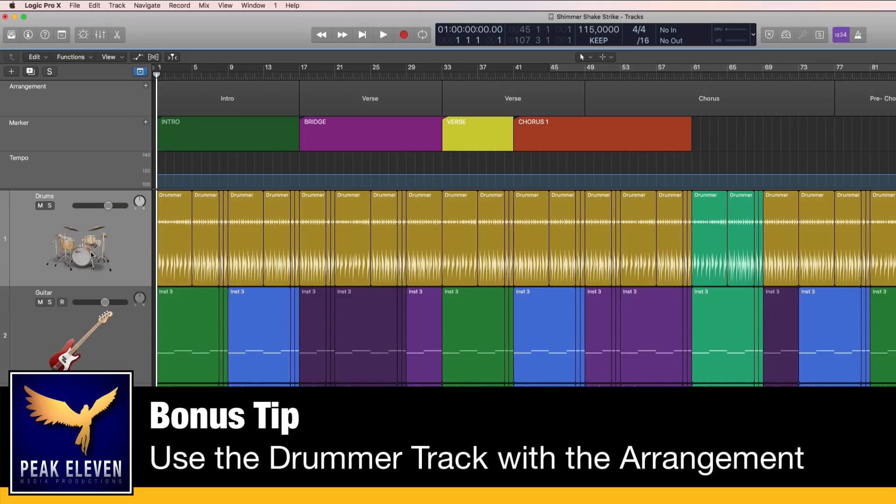
Step: Delete the Drums track with all its regions and add a new Drummer track
{"action": "left_click", "coordinate": [114, 244]}
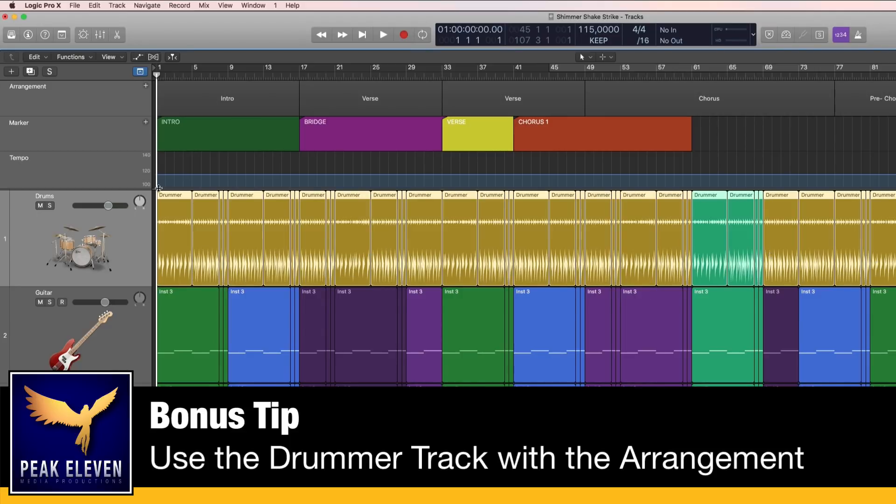
{"action": "key", "text": "BackSpace"}
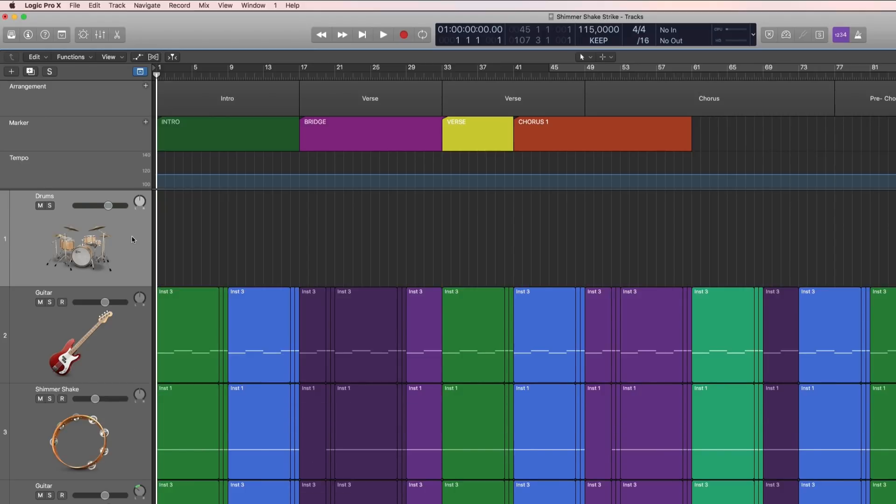
{"action": "key", "text": "BackSpace"}
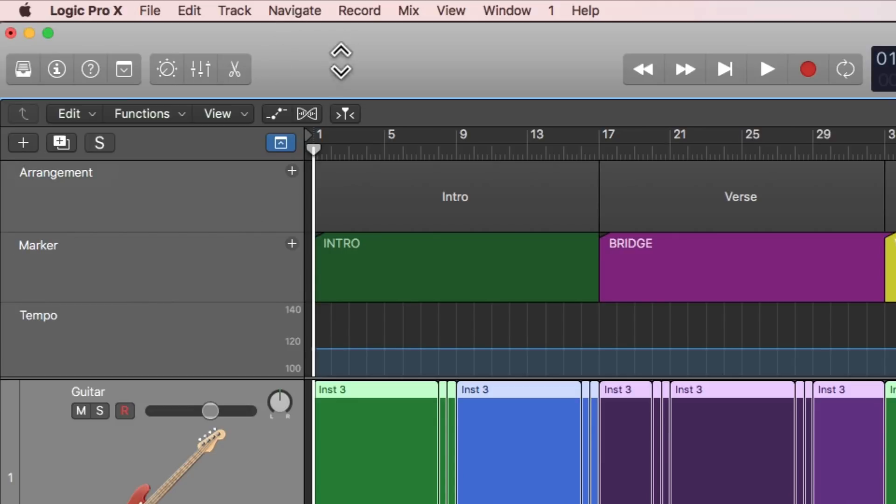
{"action": "left_click", "coordinate": [239, 10]}
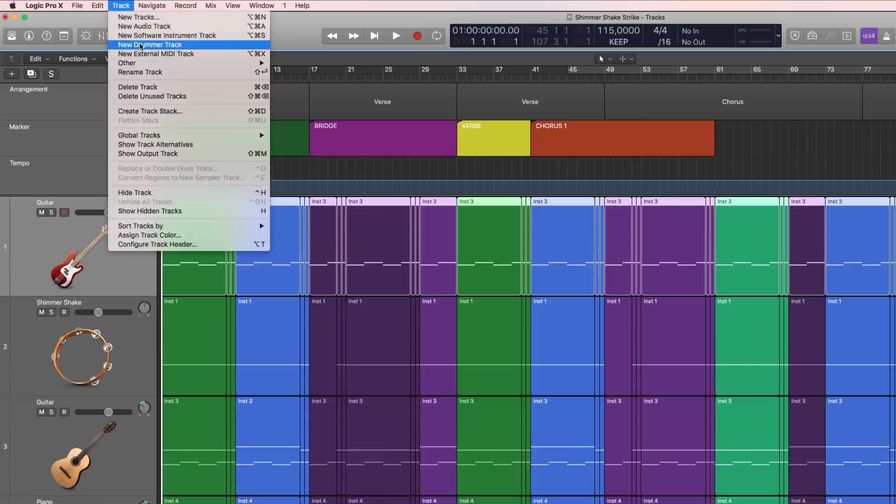
{"action": "left_click", "coordinate": [270, 86]}
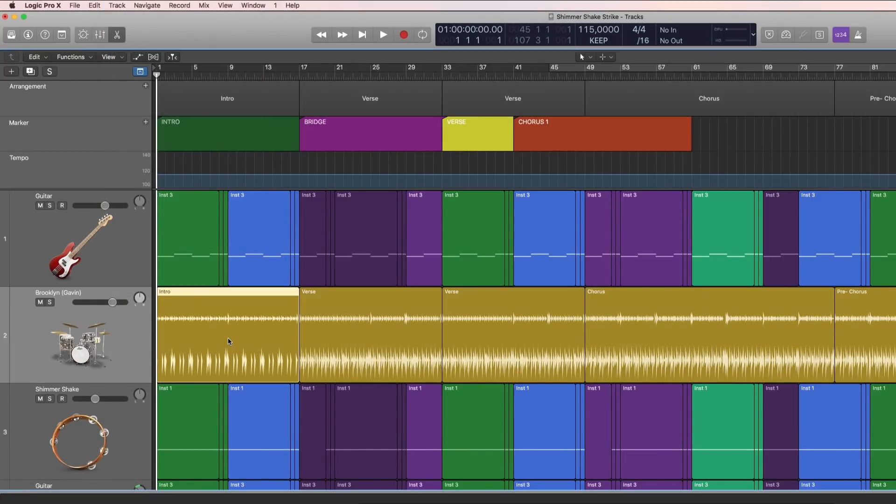
Step: Select the new Drummer regions from Intro to Chorus one by one to compare them with the arrangement sections
{"action": "left_click", "coordinate": [343, 341]}
{"action": "left_click", "coordinate": [488, 334]}
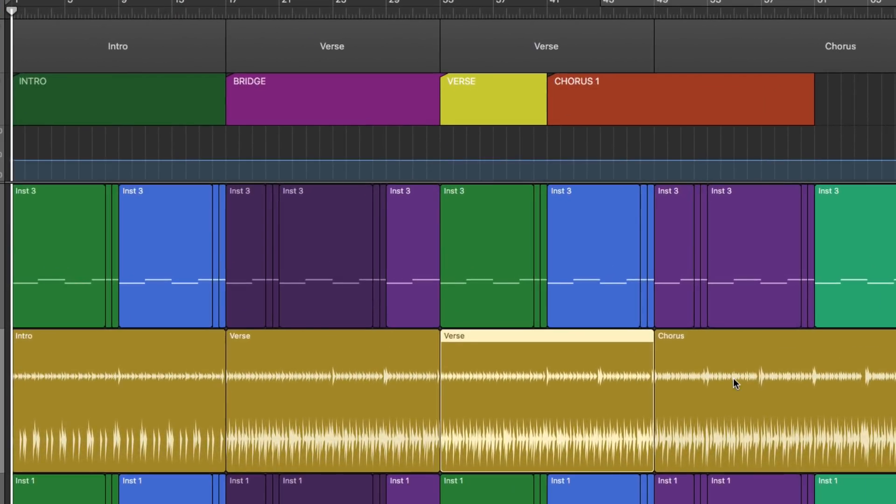
{"action": "left_click", "coordinate": [734, 383]}
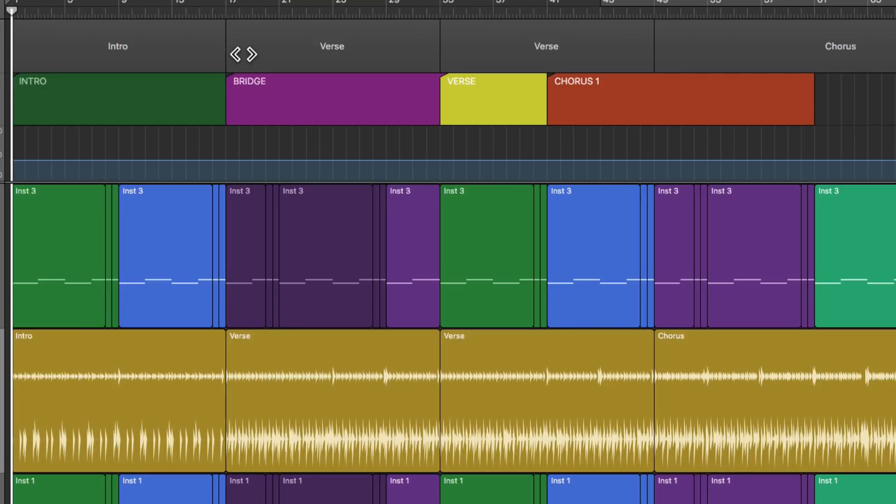
{"action": "left_click", "coordinate": [150, 406]}
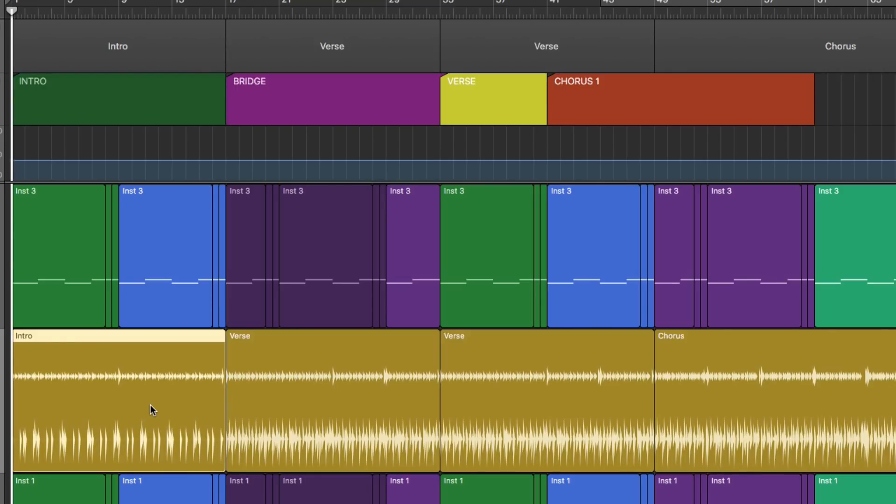
{"action": "left_click", "coordinate": [362, 405]}
{"action": "left_click", "coordinate": [551, 399]}
{"action": "left_click", "coordinate": [864, 389]}
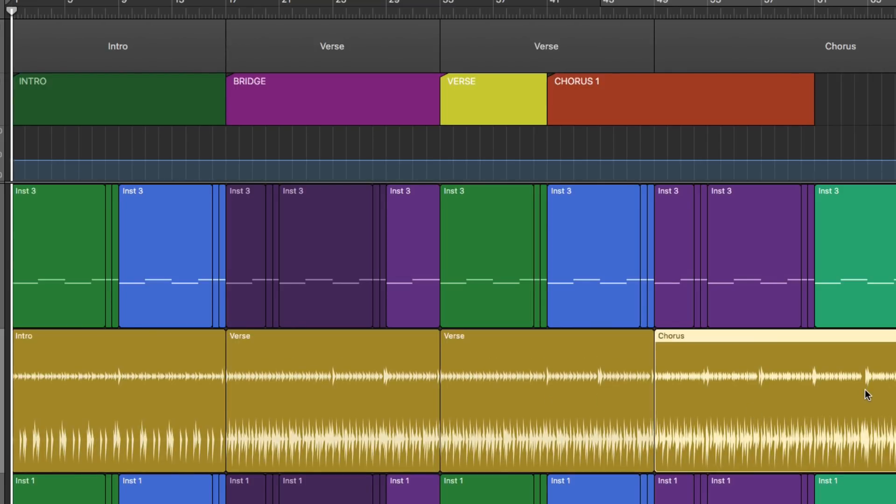
{"action": "left_click", "coordinate": [567, 390]}
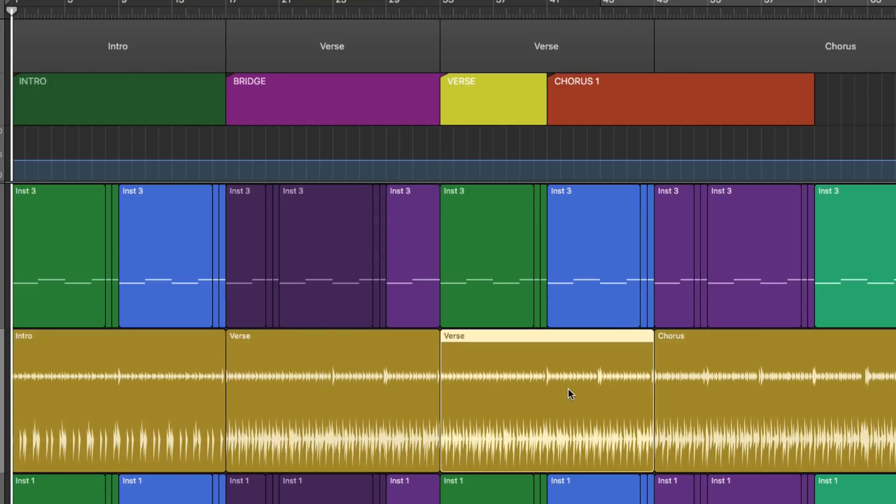
{"action": "left_click", "coordinate": [369, 393]}
Step: Examine the Drummer settings of the Intro, Verse and Chorus regions to compare their loudness, complexity and fills
{"action": "left_click", "coordinate": [112, 401]}
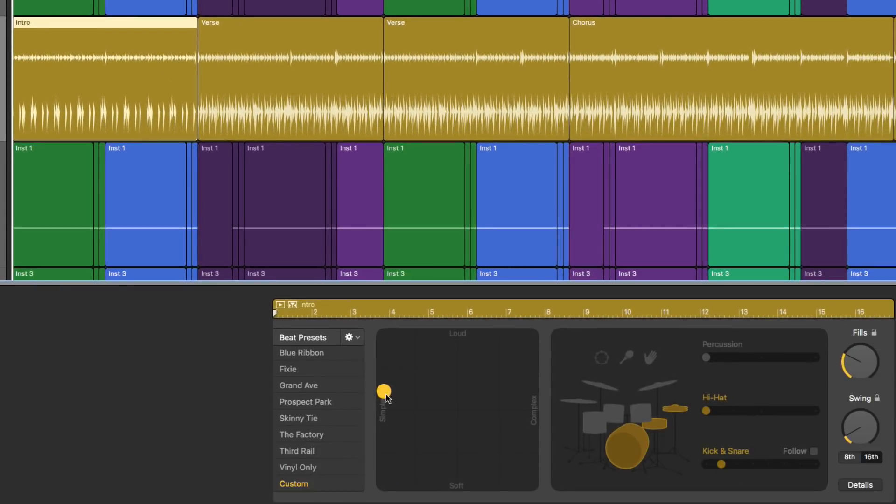
{"action": "left_click", "coordinate": [299, 94]}
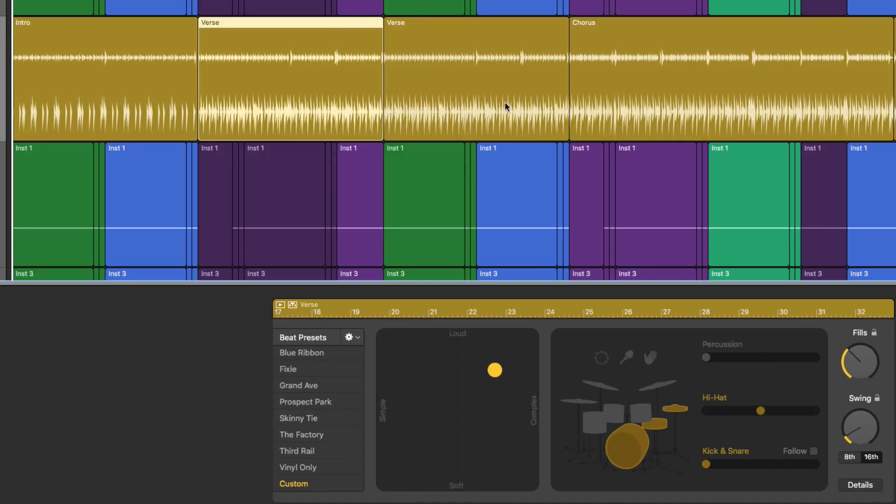
{"action": "left_click", "coordinate": [619, 74]}
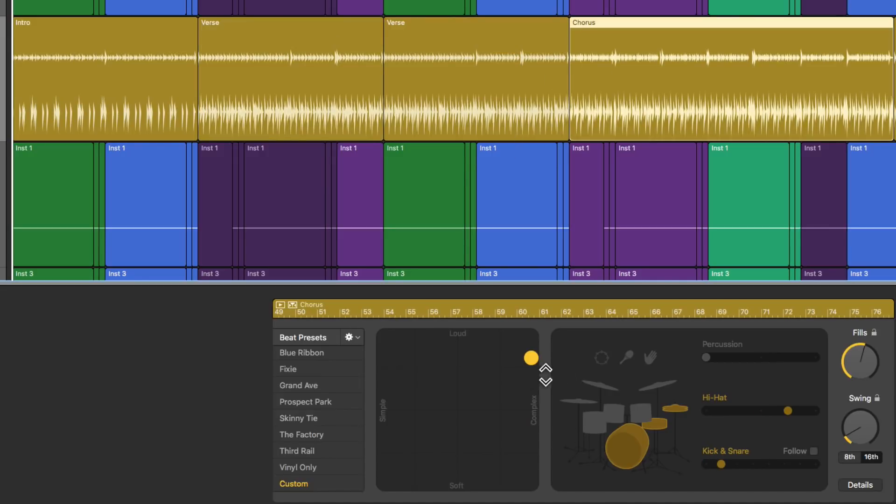
{"action": "left_click", "coordinate": [157, 81]}
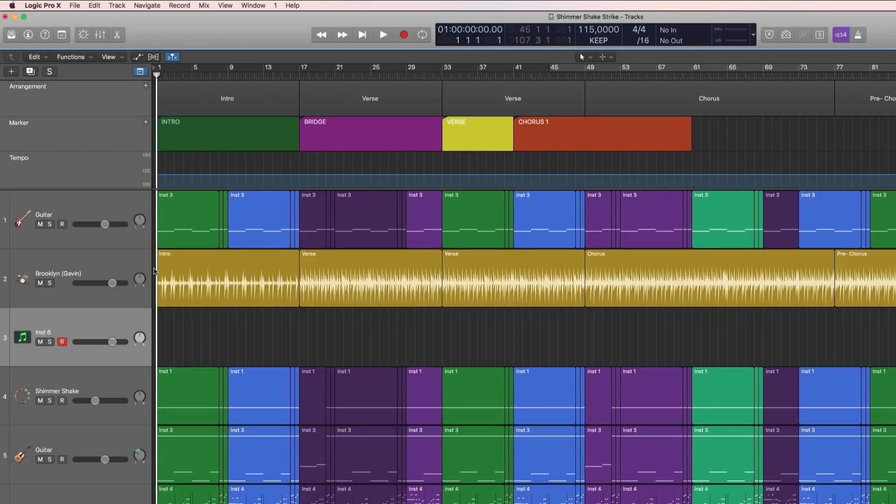
Step: Mute the Brooklyn Drummer track and copy all its regions to the Inst 6 software instrument track as MIDI
{"action": "left_click", "coordinate": [41, 283]}
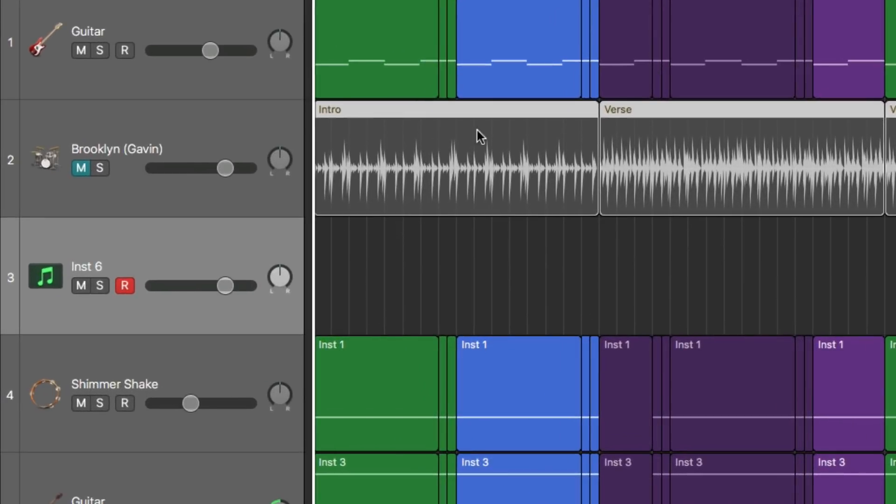
{"action": "left_click_drag", "start_coordinate": [422, 154], "coordinate": [407, 256]}
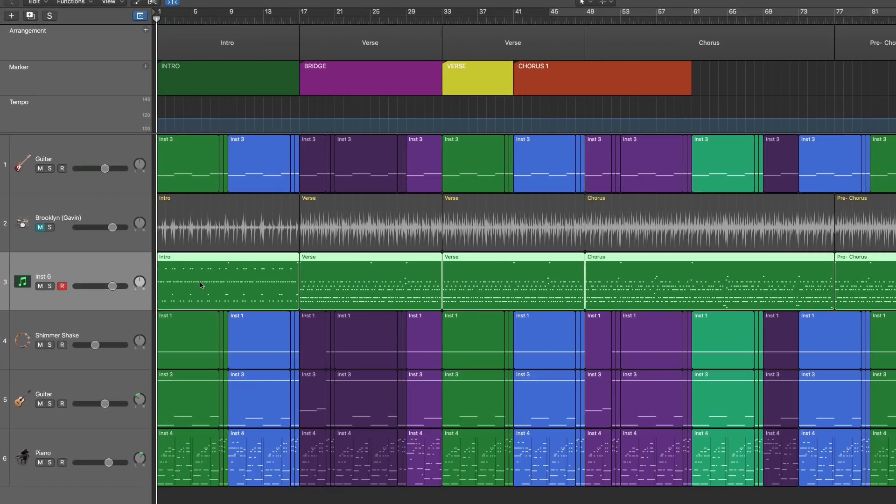
Step: Inspect the notes of the Intro region on the Inst 6 track in the Piano Roll and close the editor
{"action": "double_click", "coordinate": [222, 331]}
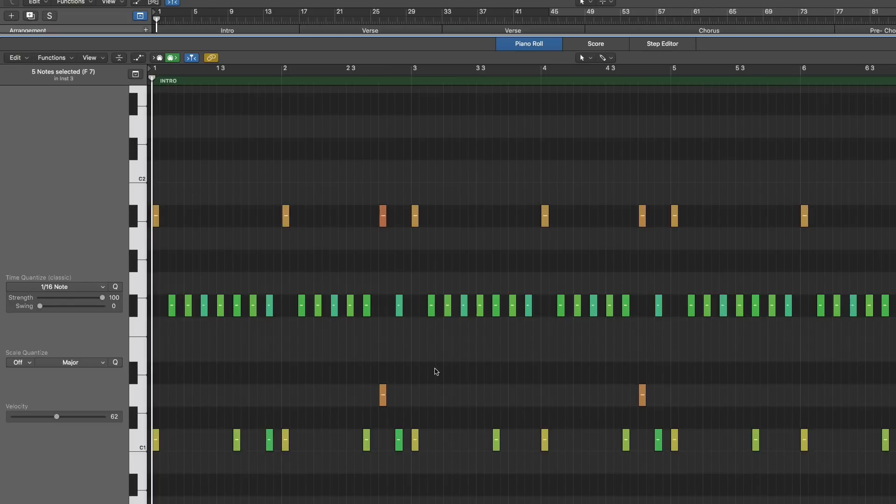
{"action": "key", "text": "e"}
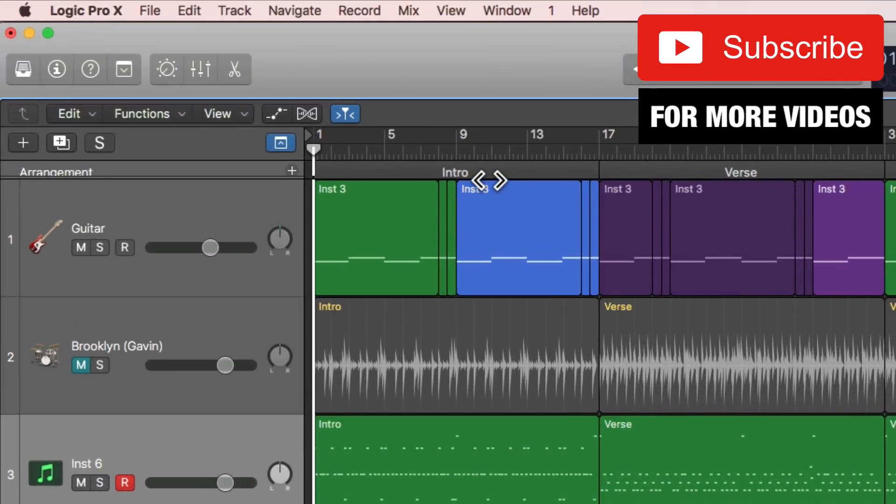
{"action": "key", "text": "g"}
{"action": "key", "text": "g"}
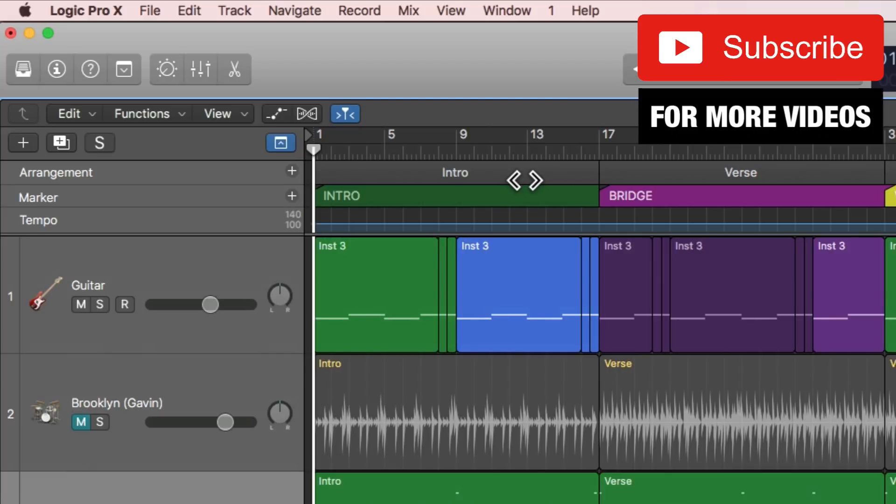